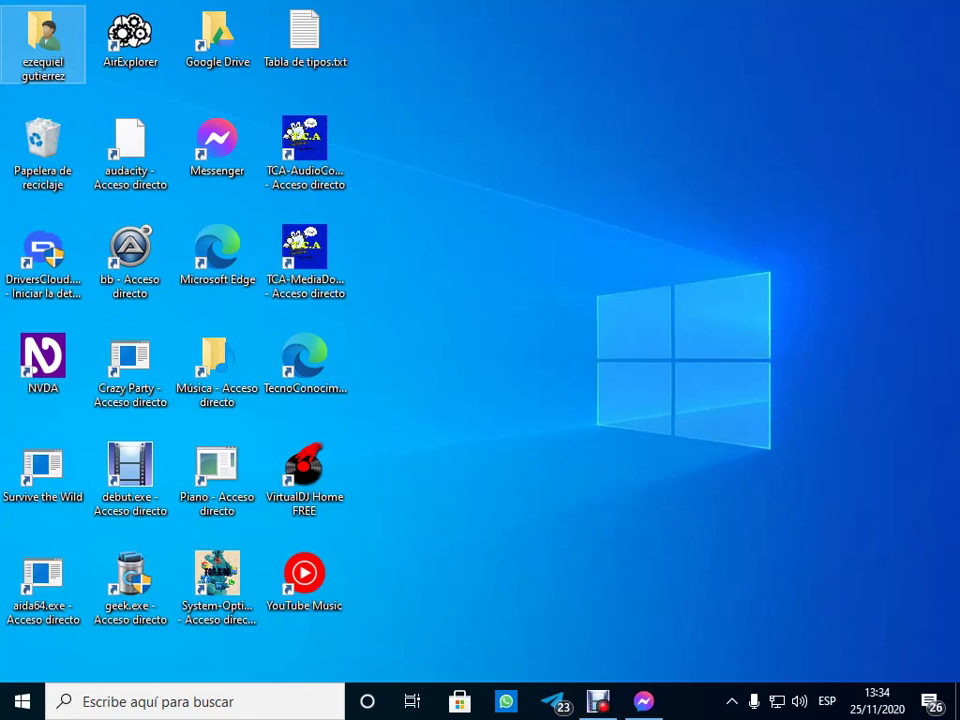
Step: Launch Microsoft Edge from its desktop shortcut
key("m")
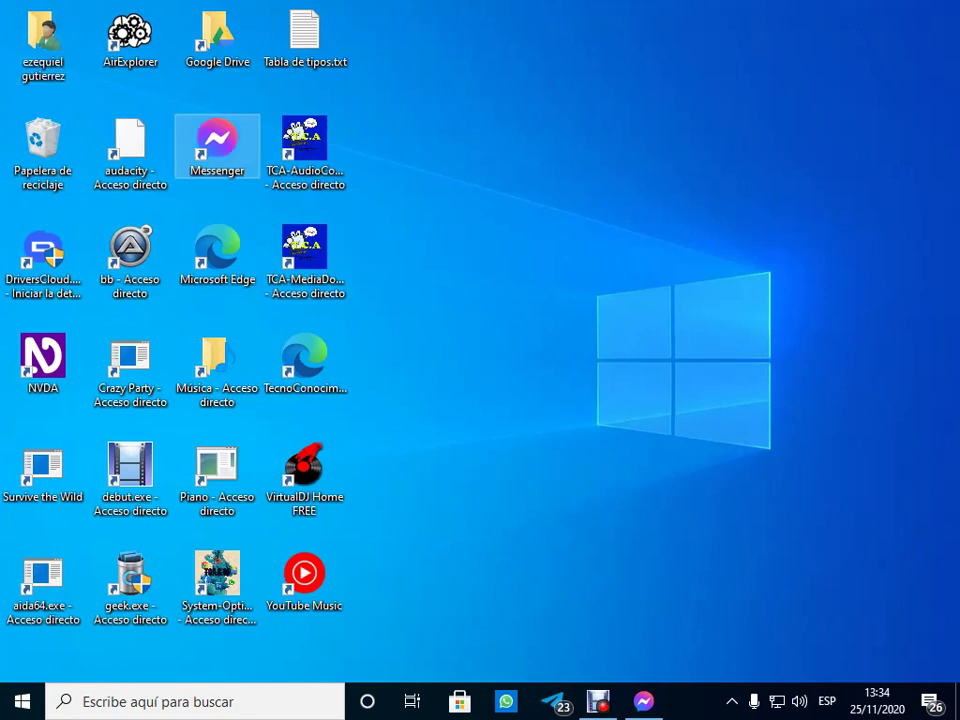
key("m")
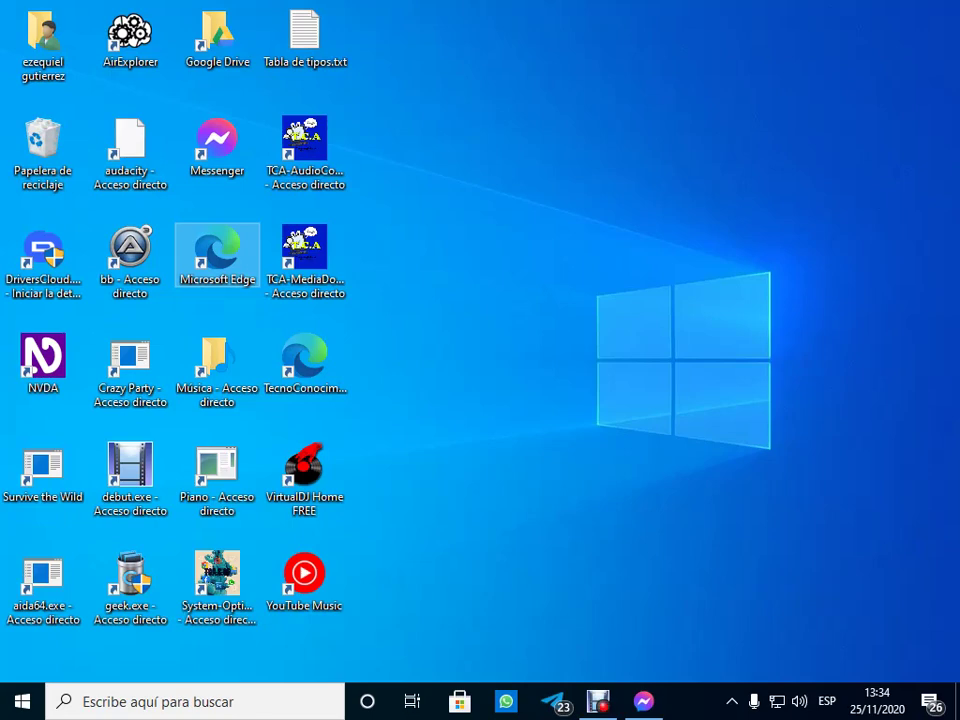
key("Return")
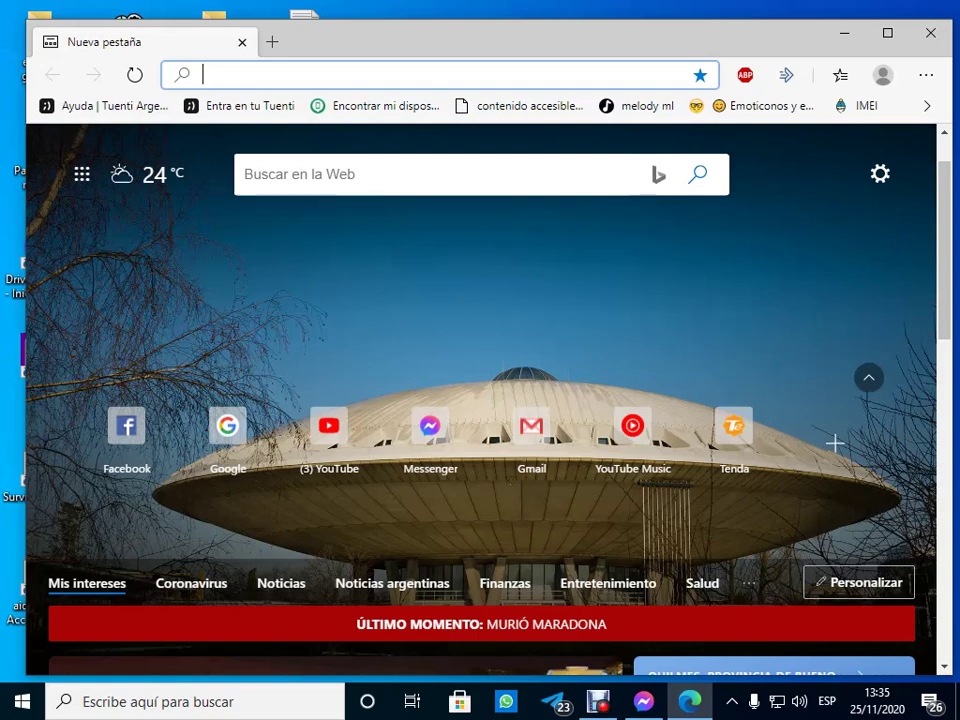
Step: Open the browser's settings page (Configuración)
key("alt+f")
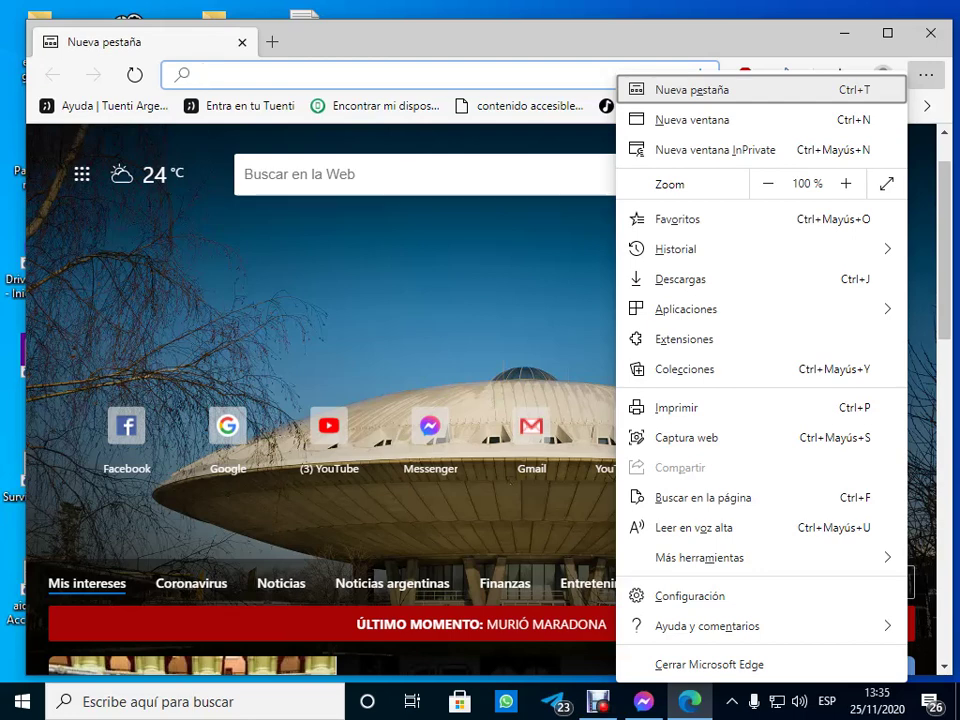
key("Up")
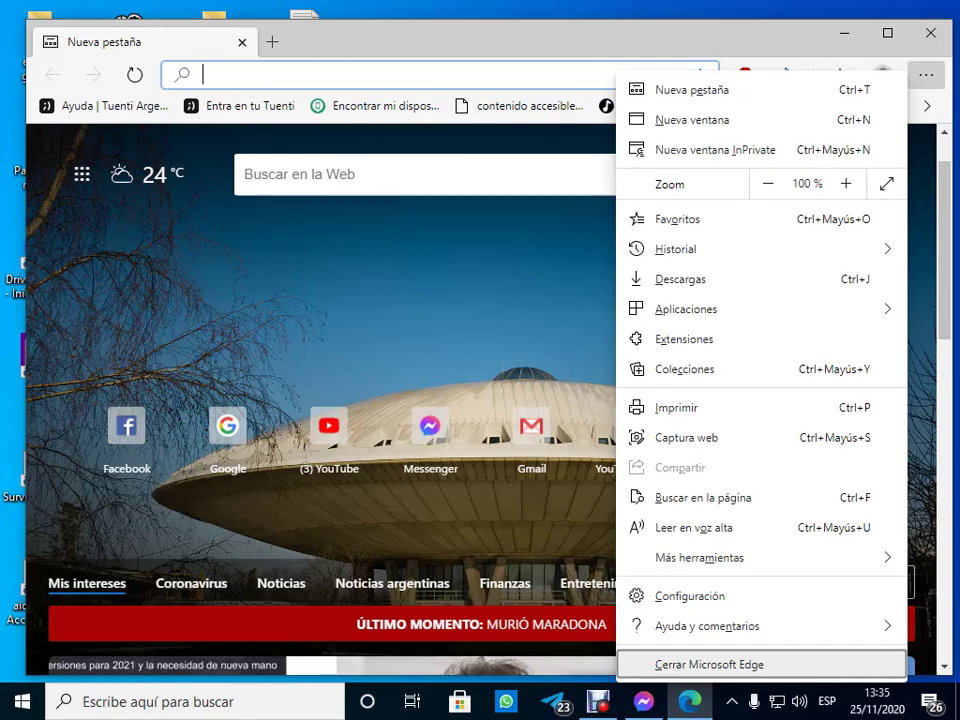
key("Up")
key("Up")
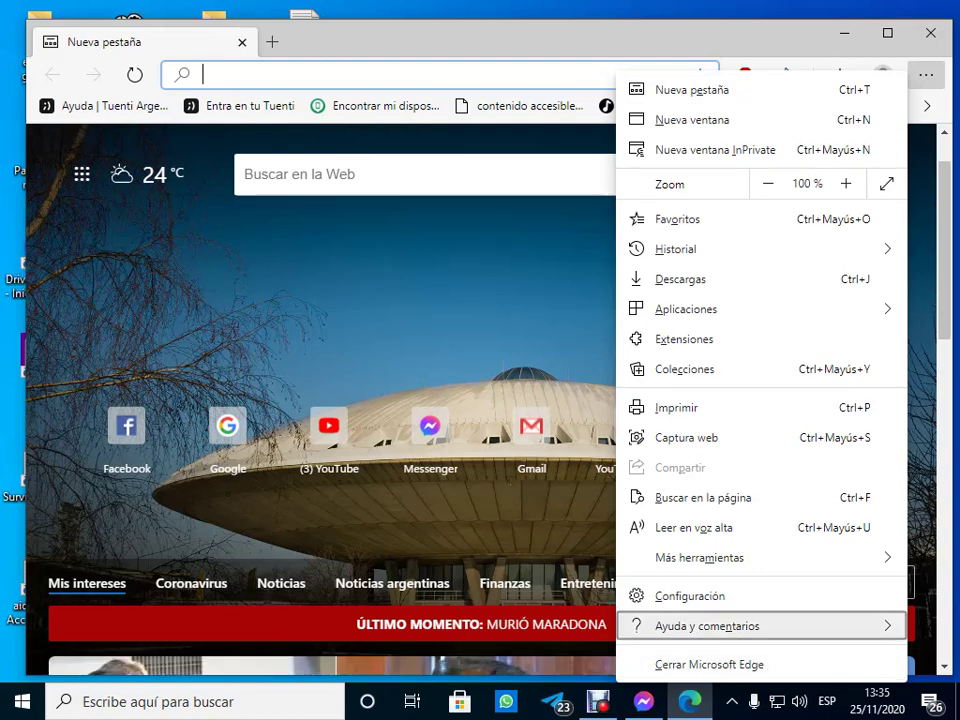
key("Return")
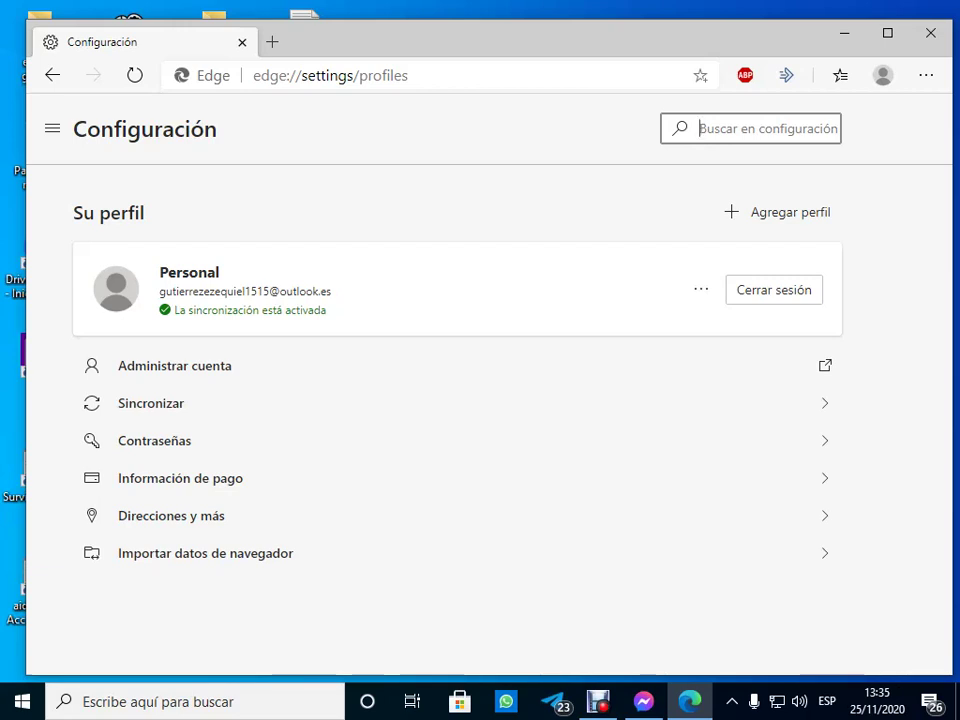
Step: Go to the "Privacidad, búsqueda y servicios" settings and open the "Barra de direcciones y búsqueda" page
key("shift+Tab")
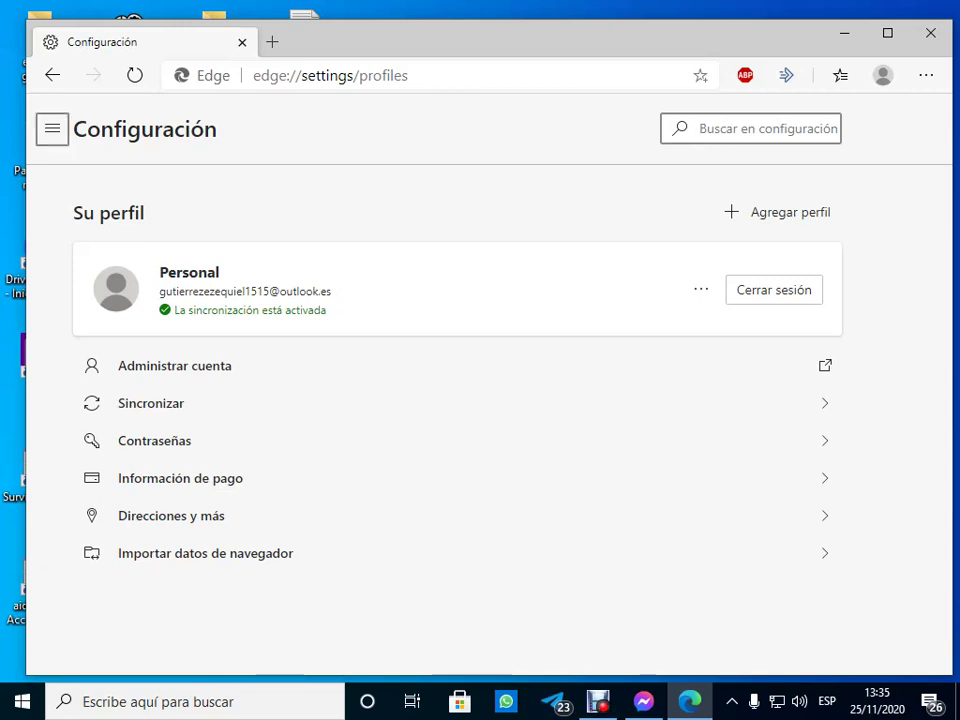
key("Return")
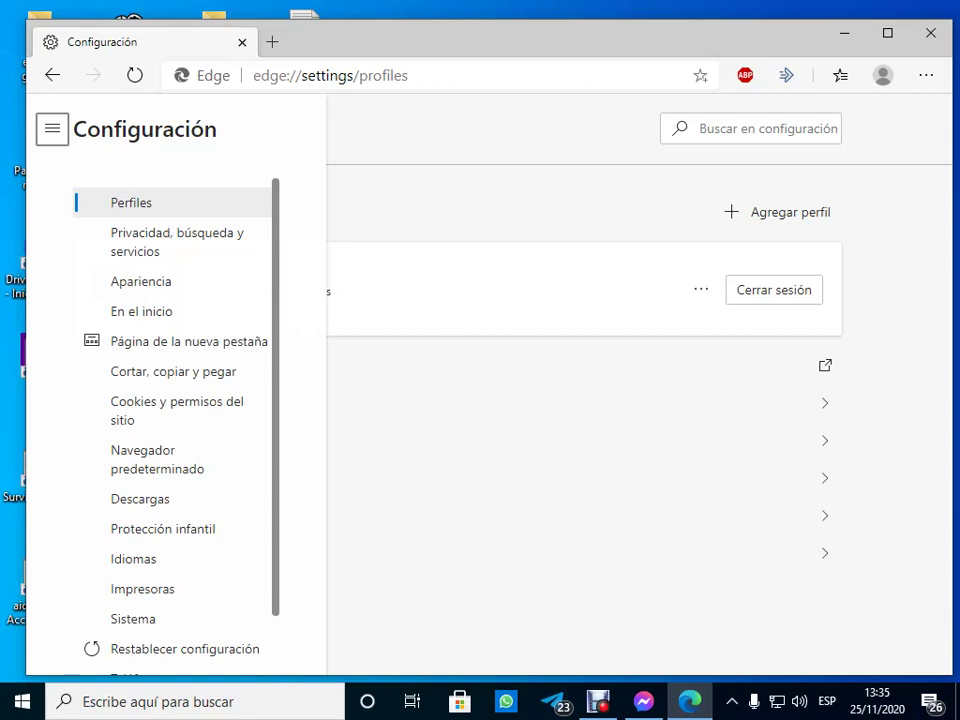
key("Tab")
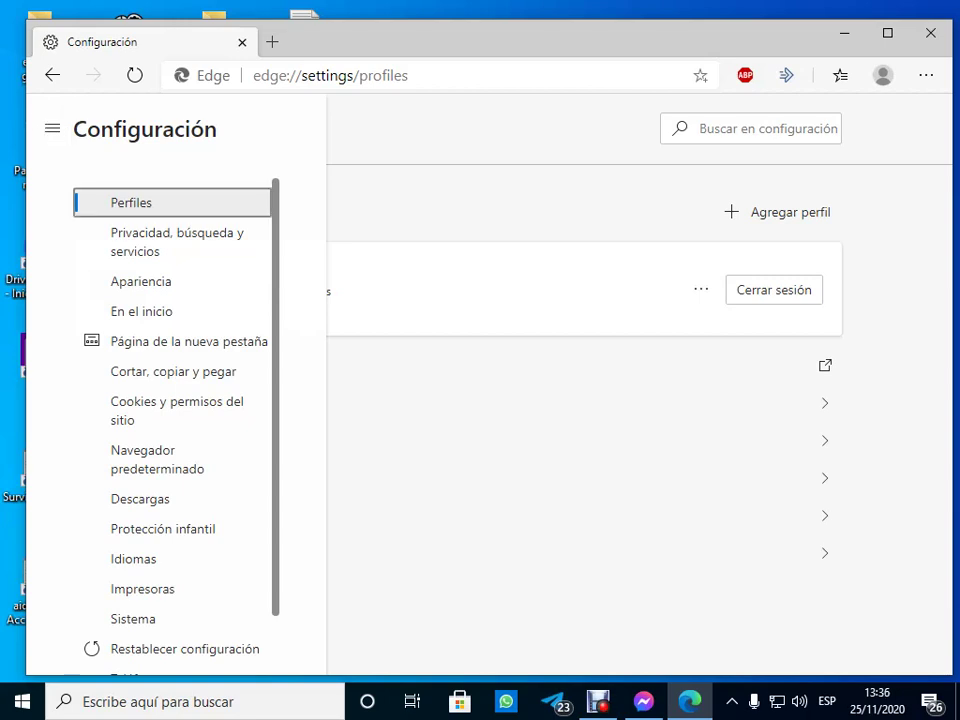
key("Tab")
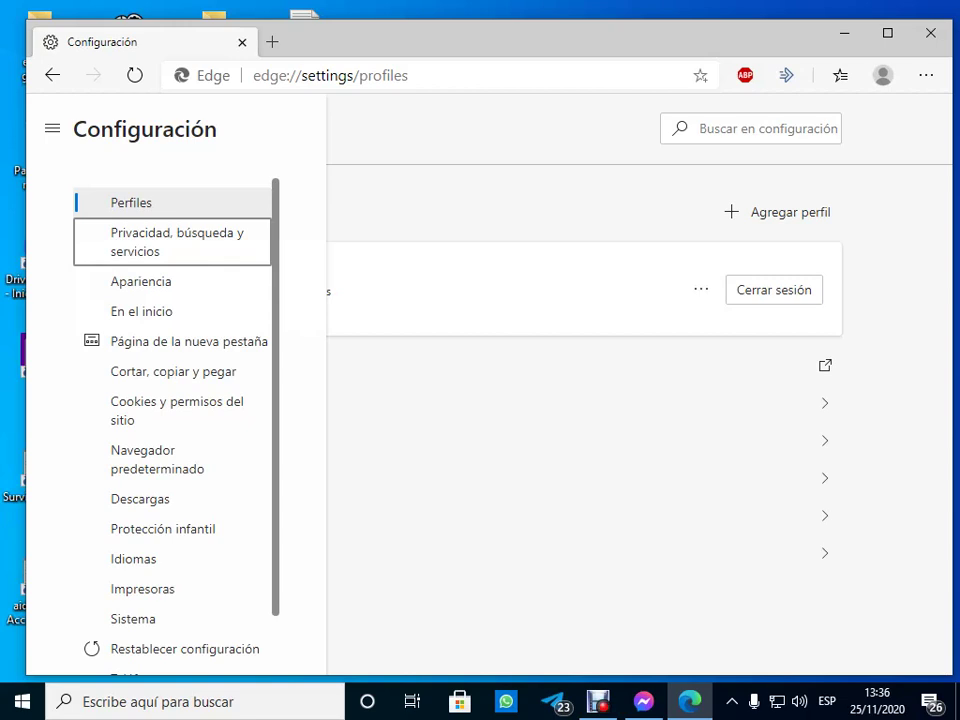
key("Return")
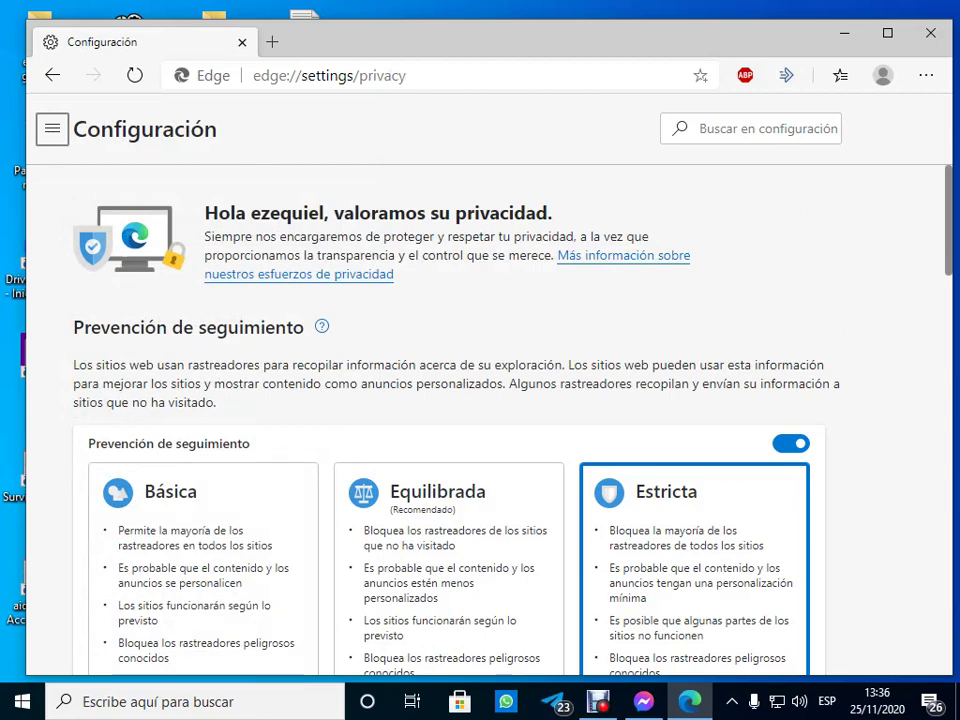
key("End")
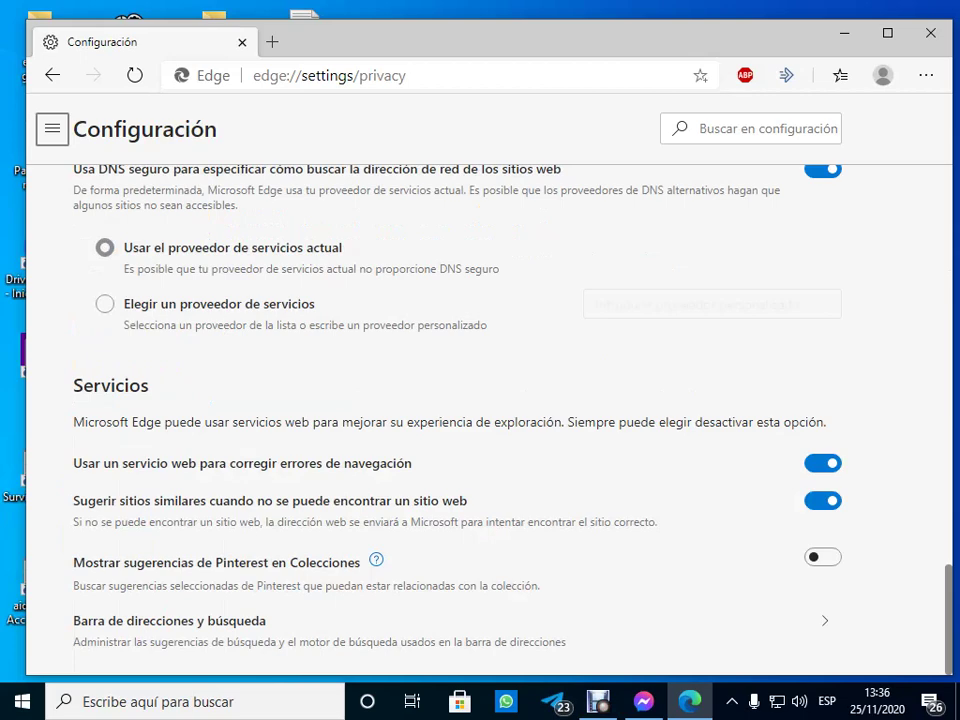
left_click(825, 620)
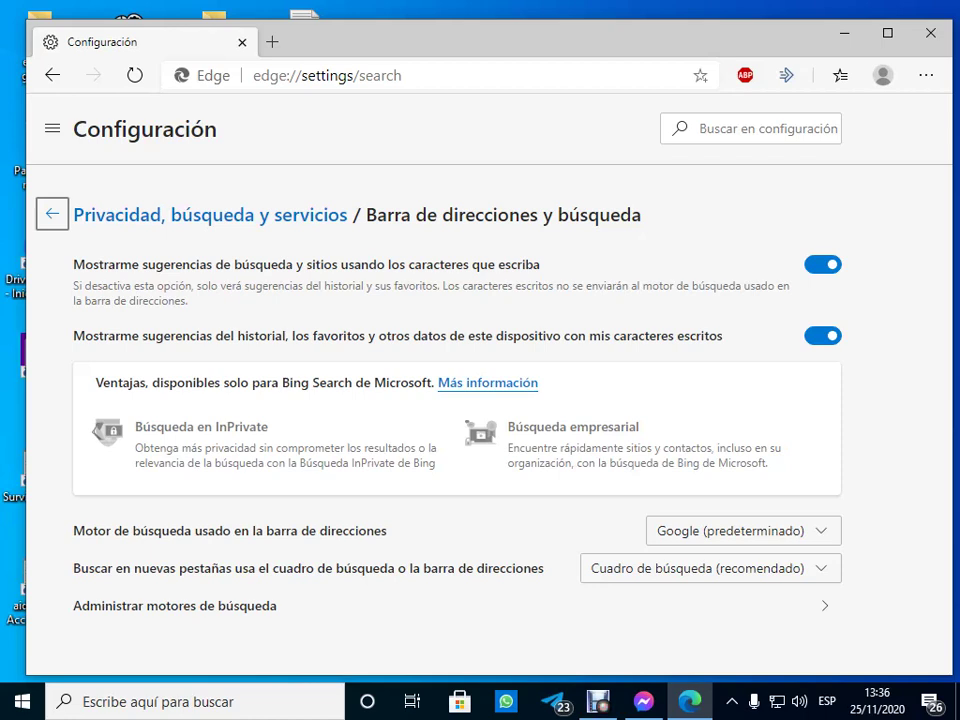
Step: Review the available address bar search engines and choose Google (predeterminado)
left_click(744, 531)
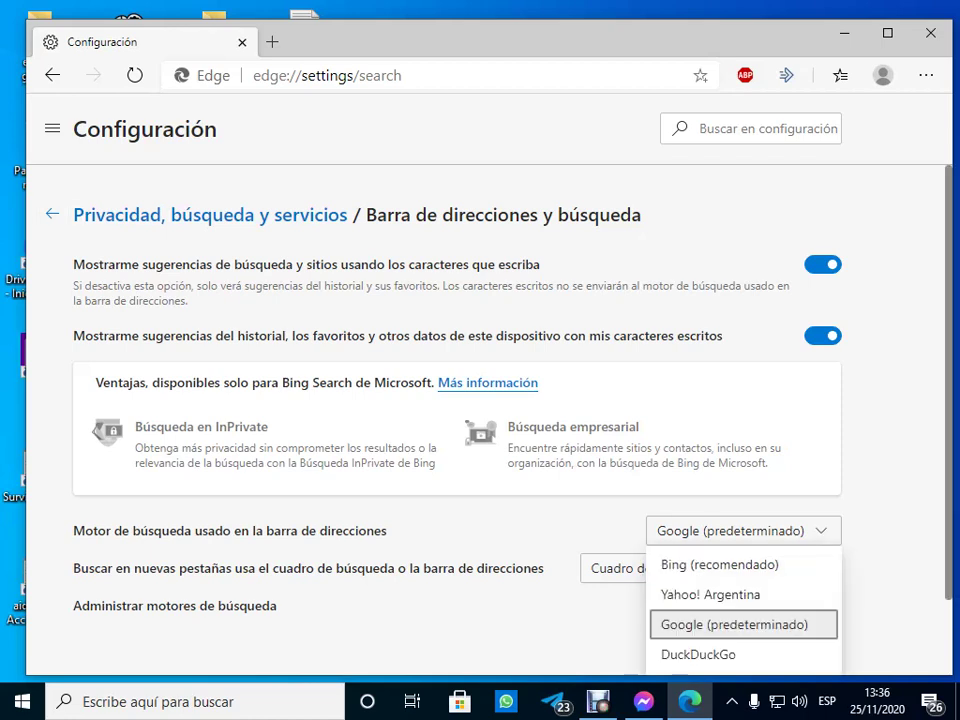
key("Up")
key("Up")
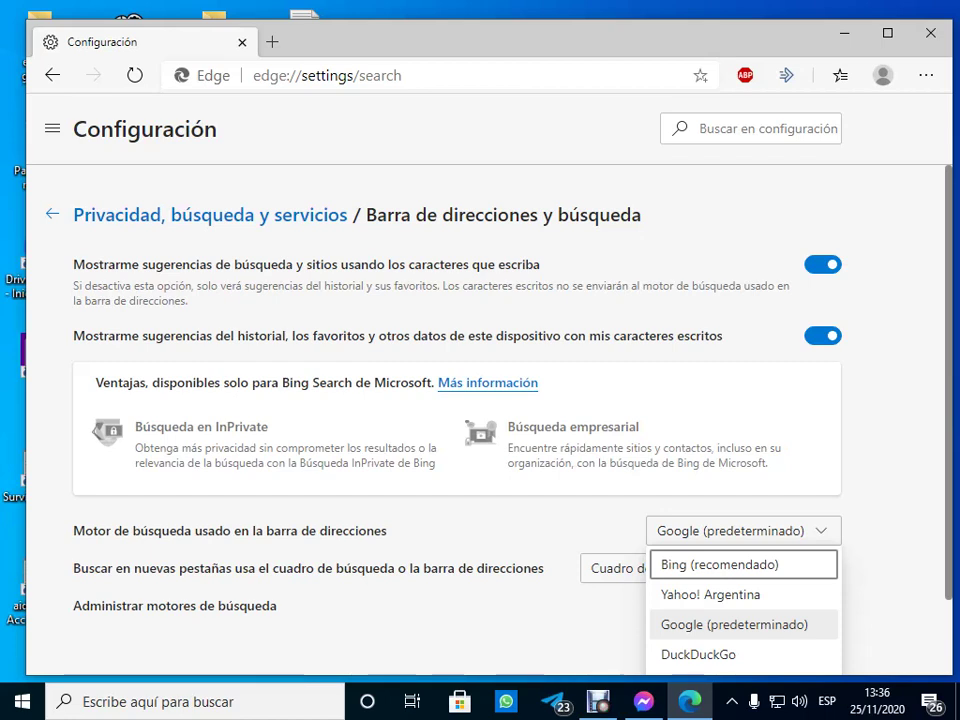
key("Down")
key("Down")
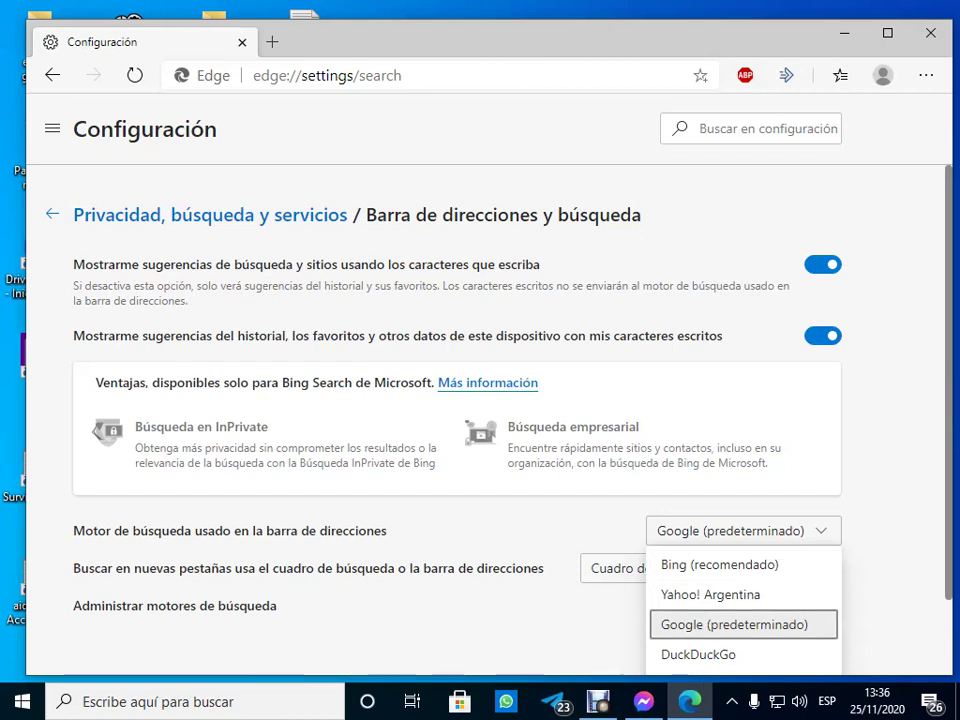
key("Return")
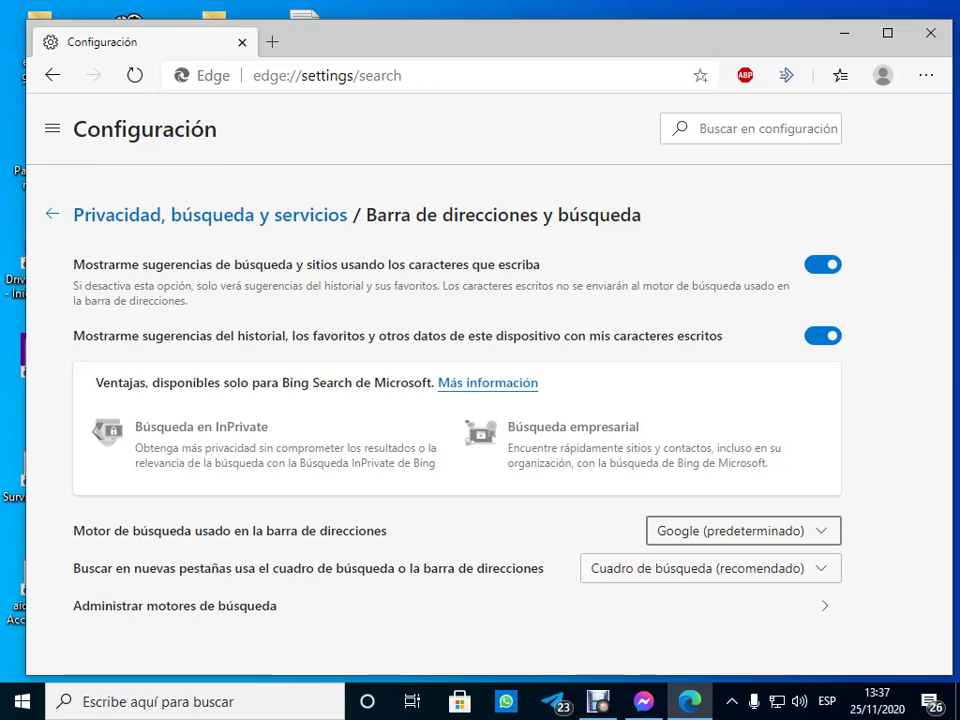
Step: Close and relaunch Microsoft Edge, and search from the address bar for "caracteristicas del sansun a 20"
key("alt+F4")
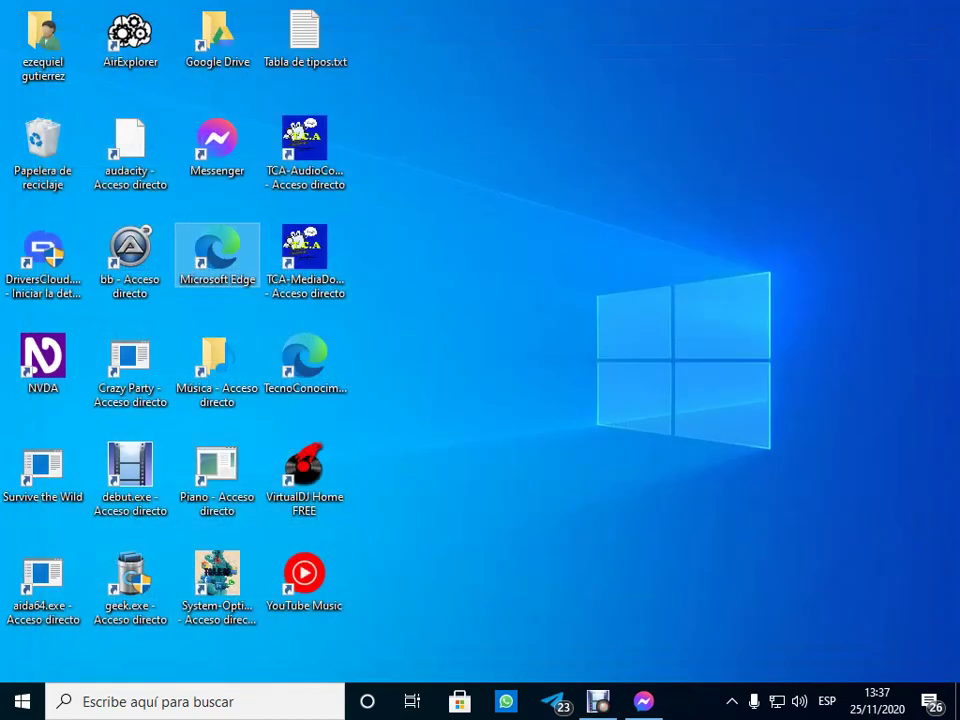
key("Return")
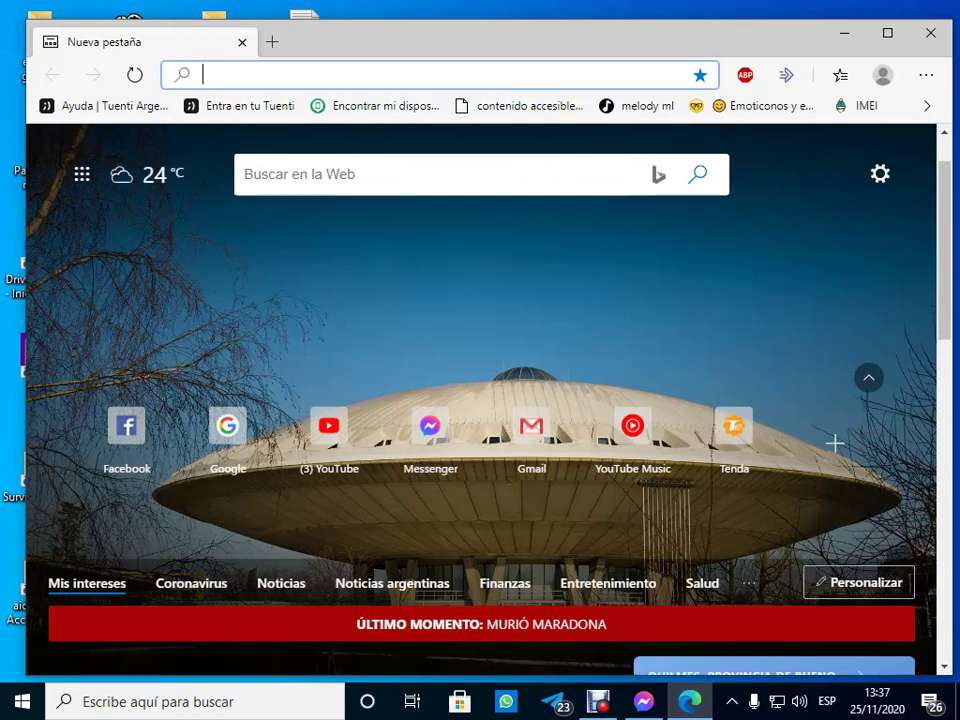
type("caracteristicas del sansun a 20")
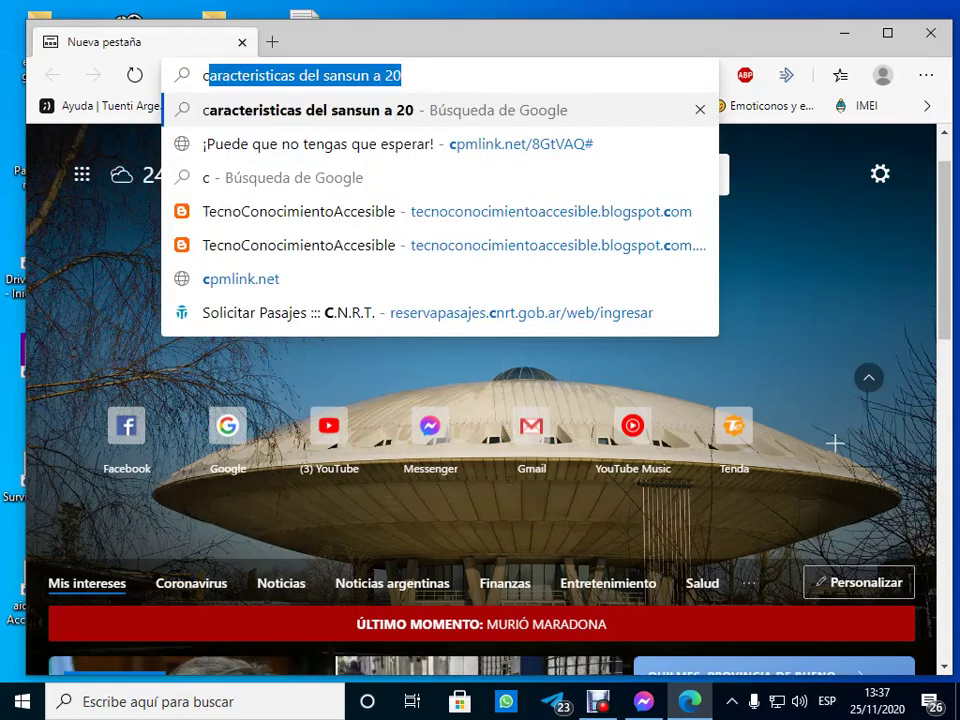
key("Return")
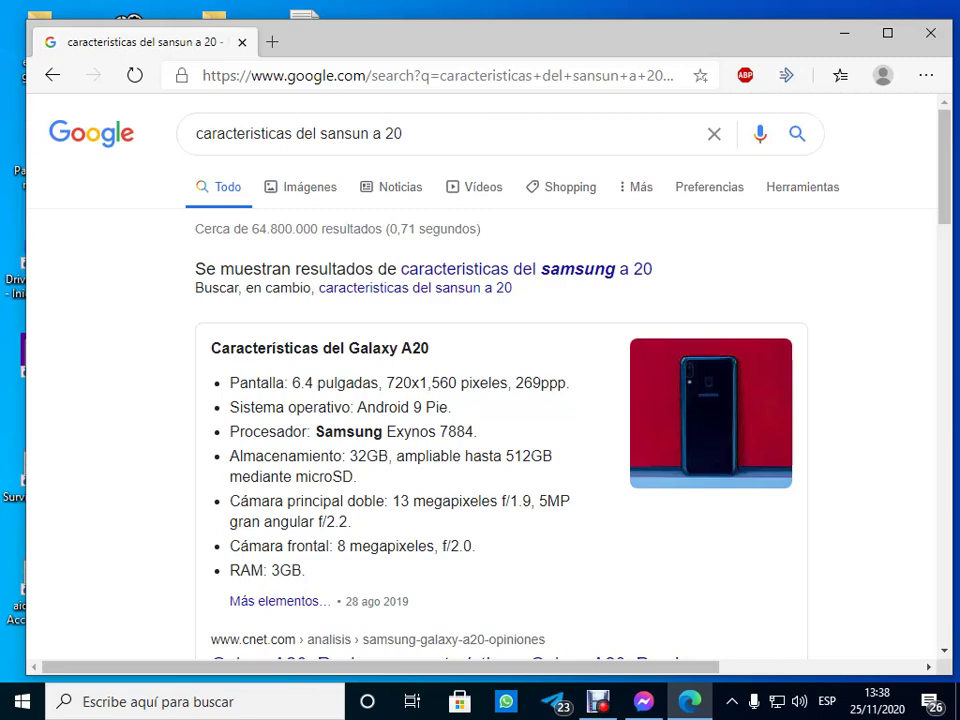
Step: Go to youtube.com and look through its home page down to the "Noticias destacadas" section
key("ctrl+l")
type("youtube.com")
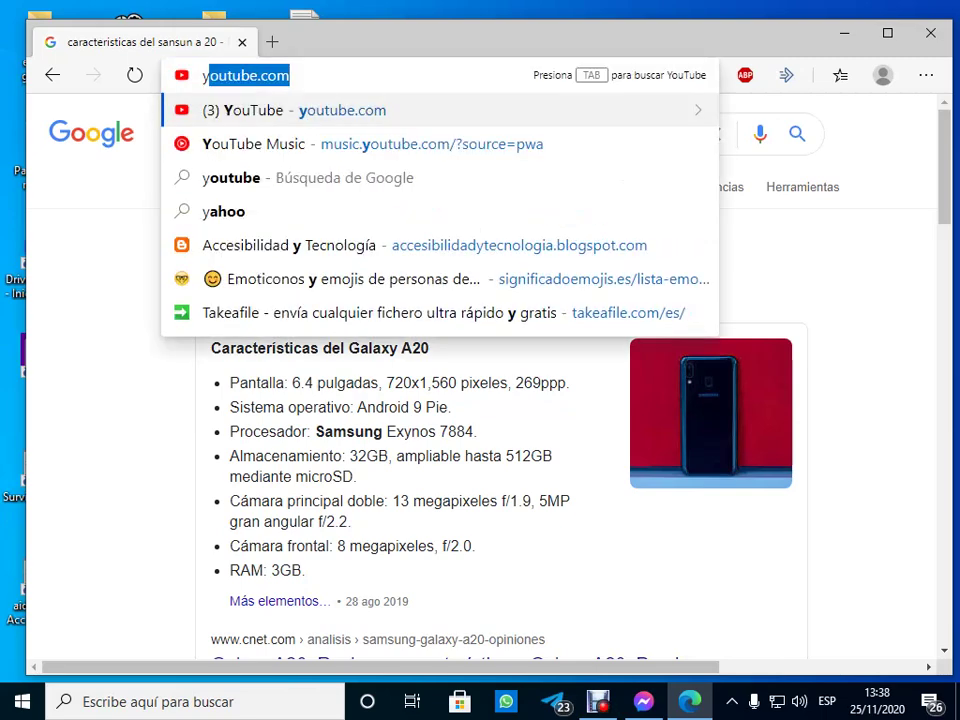
key("Return")
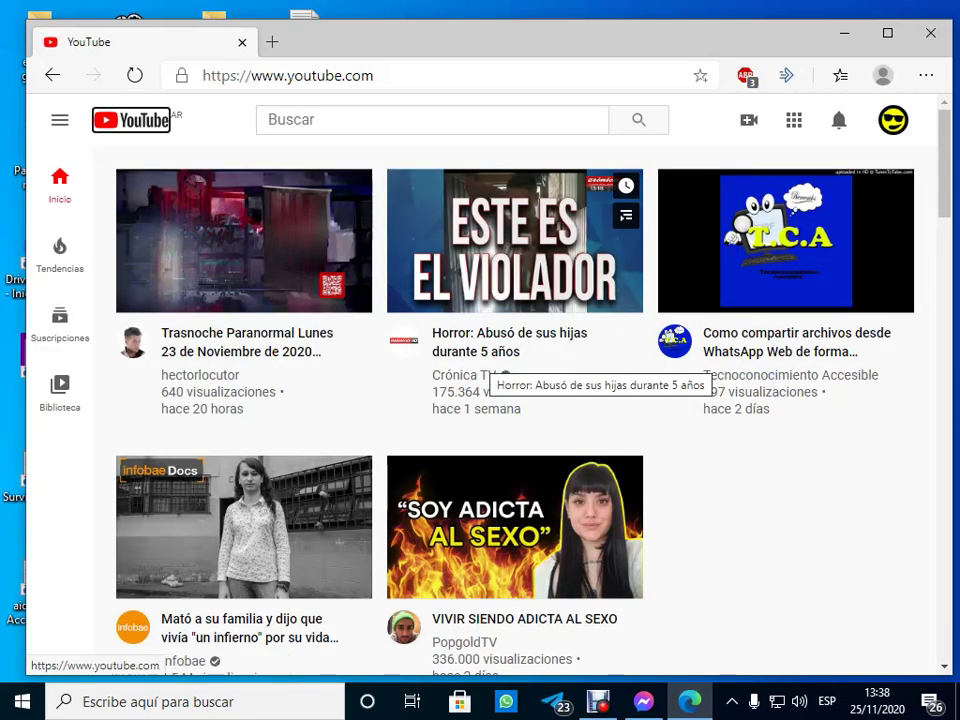
key("Tab")
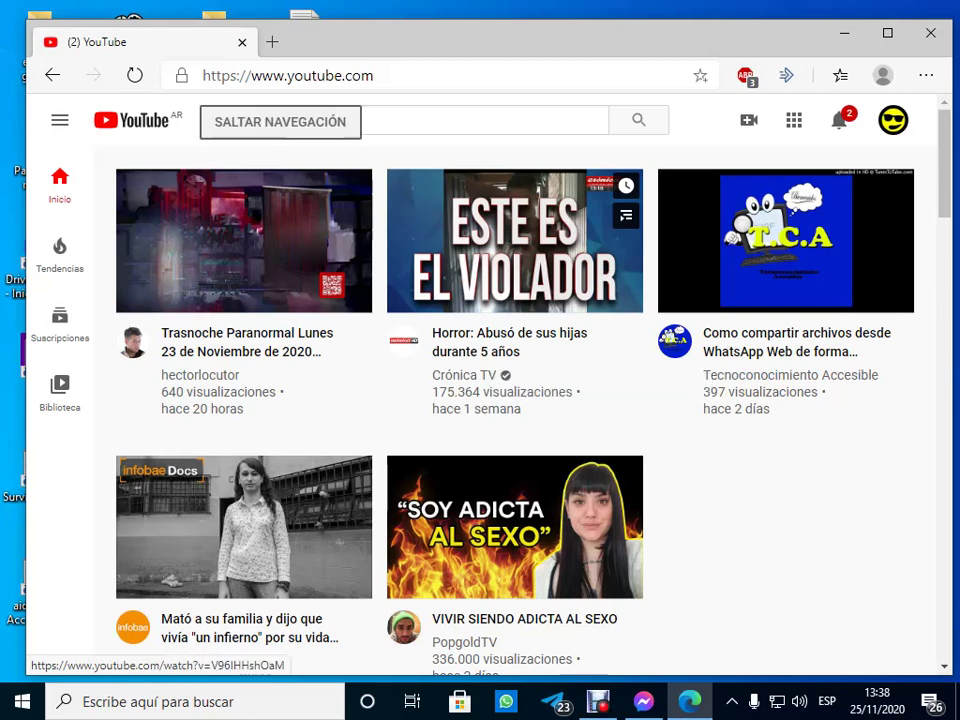
key("Tab")
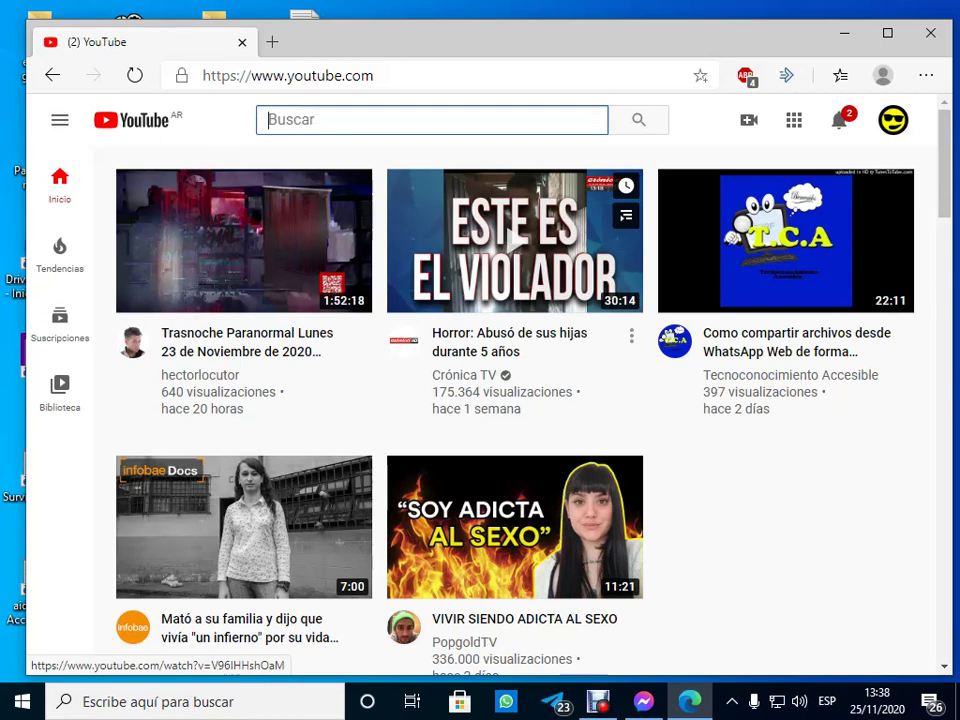
key("Tab")
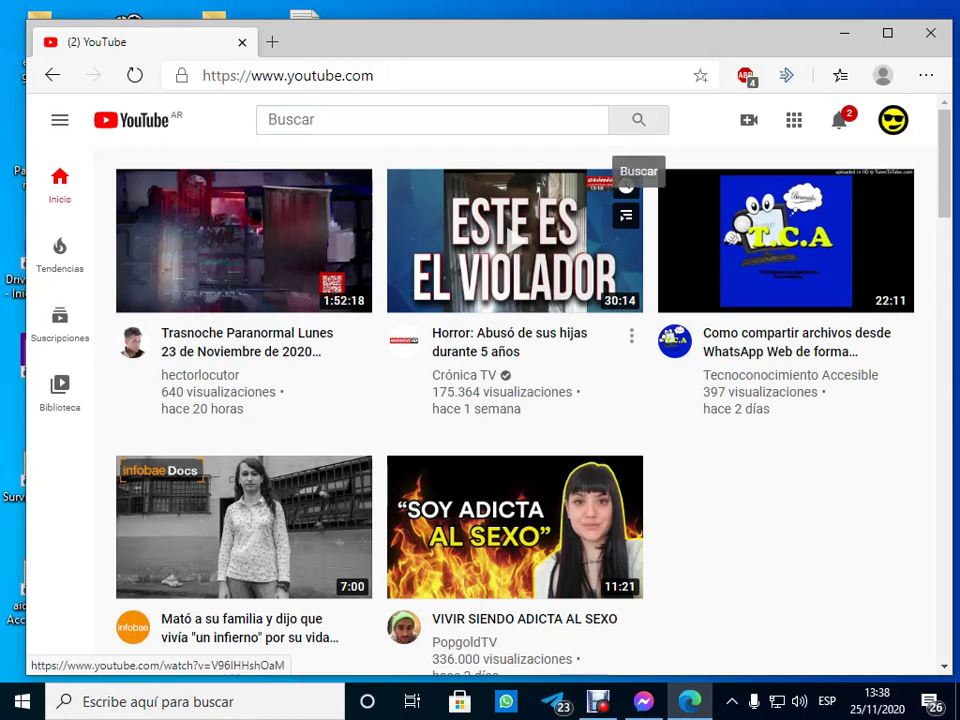
scroll(515, 400, "down", 4)
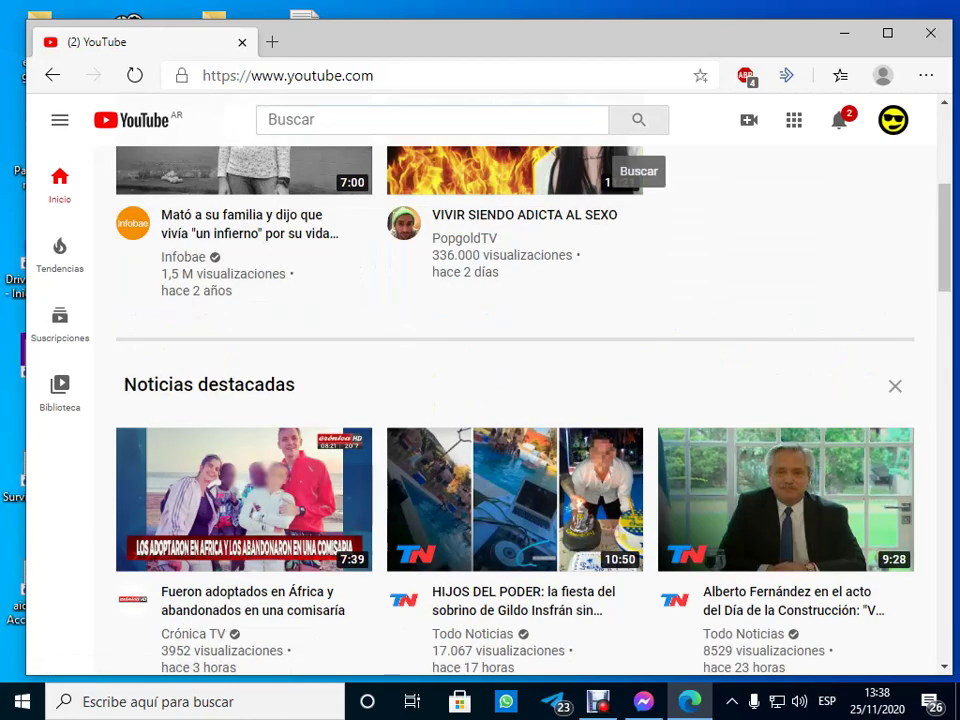